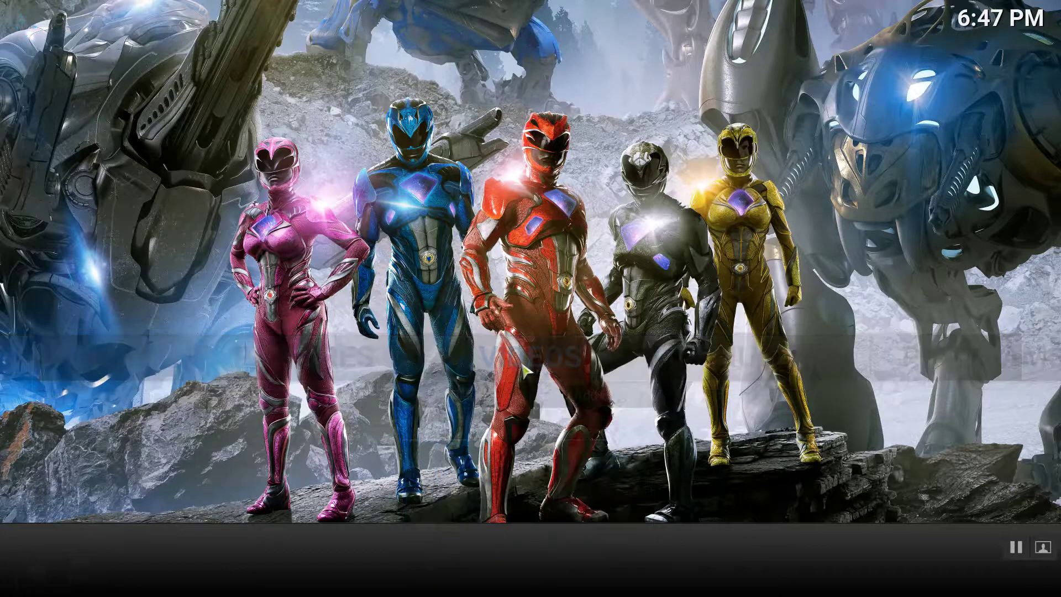
Step: Check the Videos section, then return home with focus on the Exodus shortcut
left_click(524, 365)
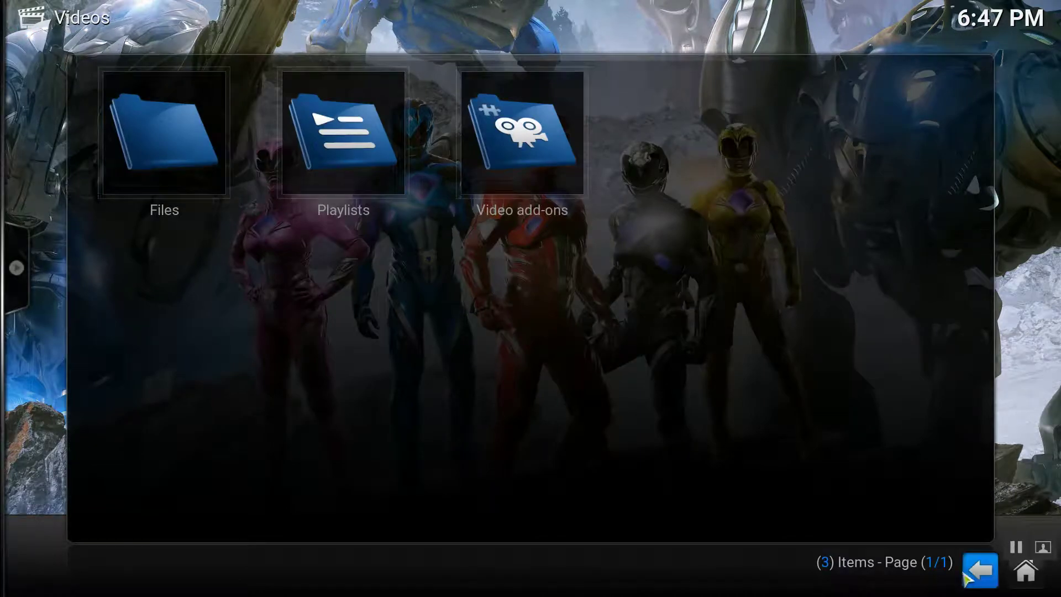
left_click(980, 571)
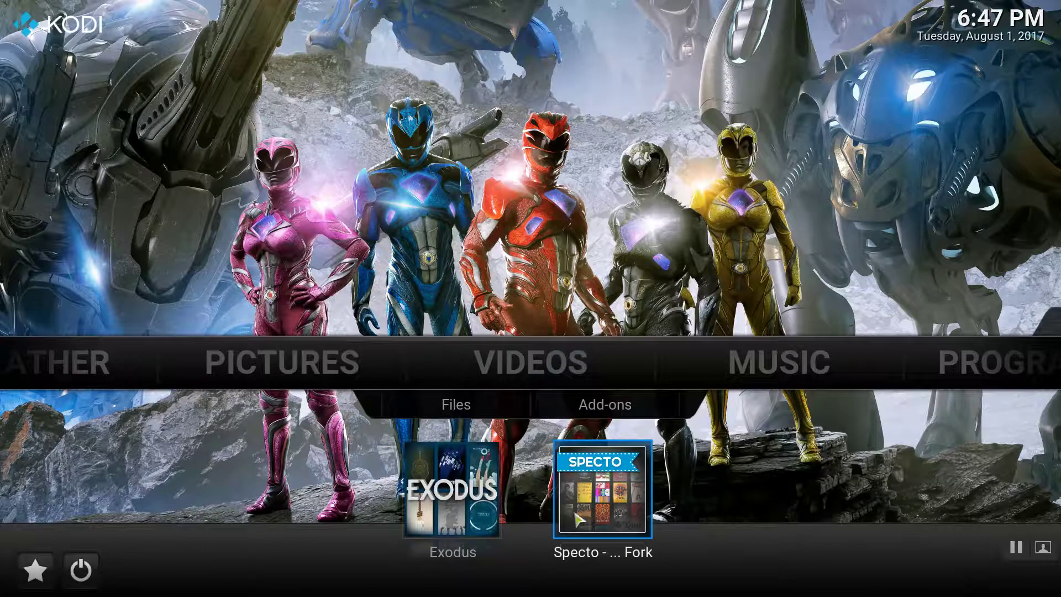
key("Left")
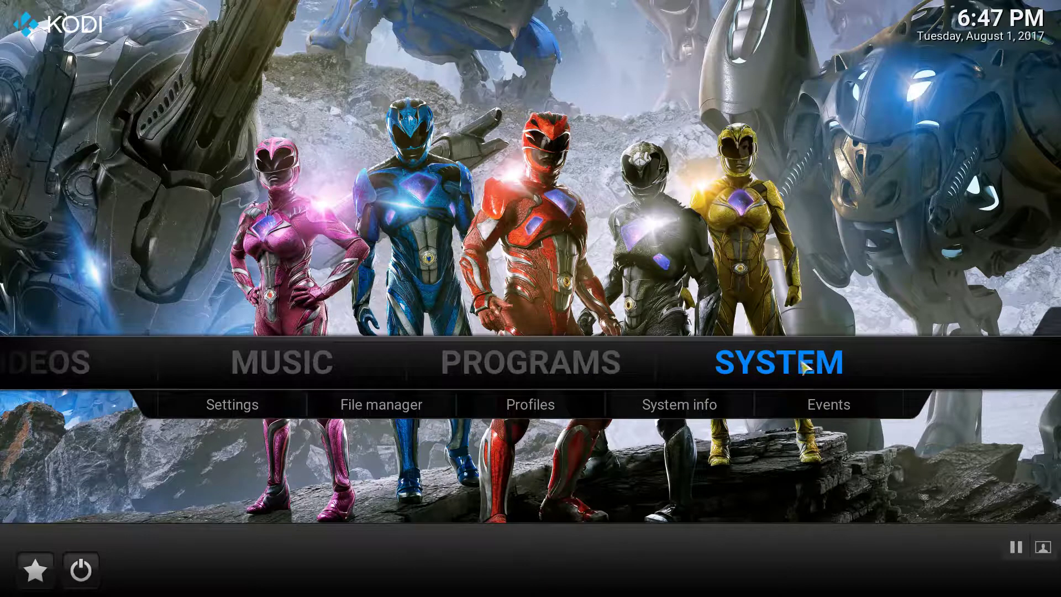
mouse_move(778, 362)
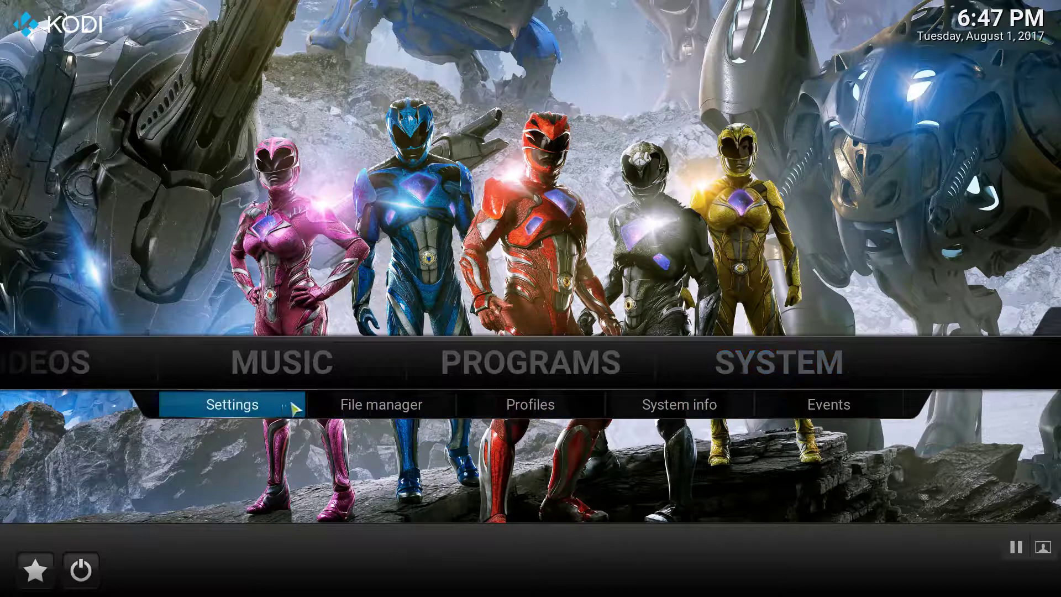
Step: Go to System Settings, Interface, and open the Confluence skin settings
left_click(246, 407)
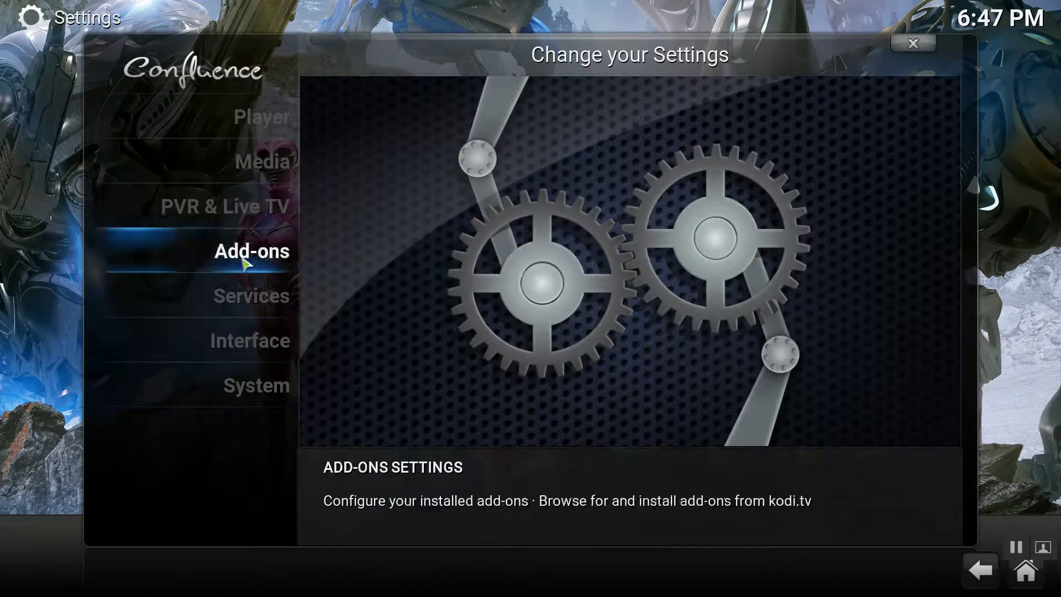
left_click(240, 346)
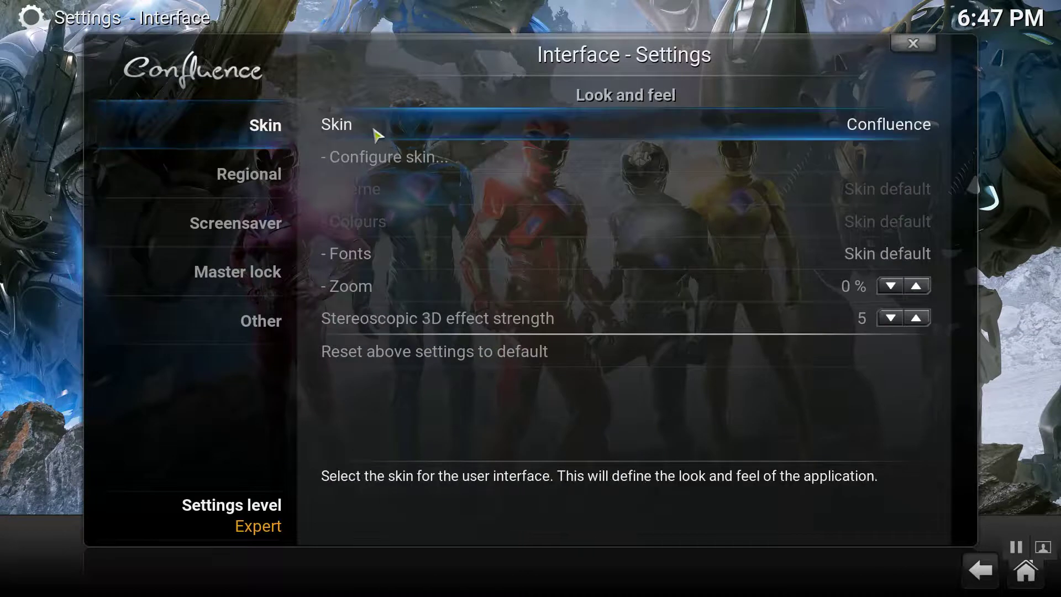
left_click(436, 163)
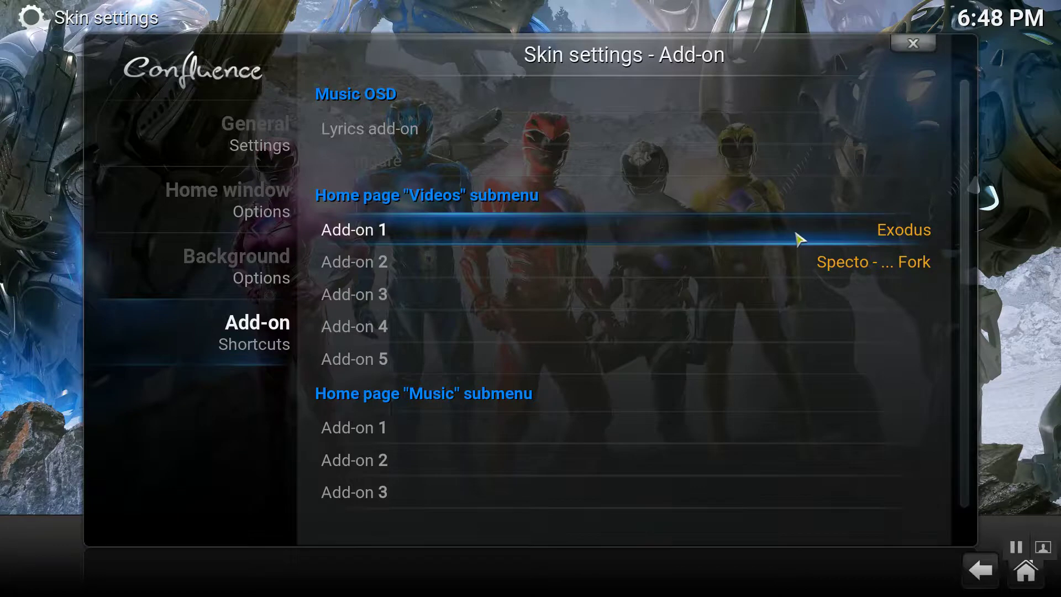
Step: Replace Exodus with Covenant as Videos submenu Add-on 1
left_click(763, 241)
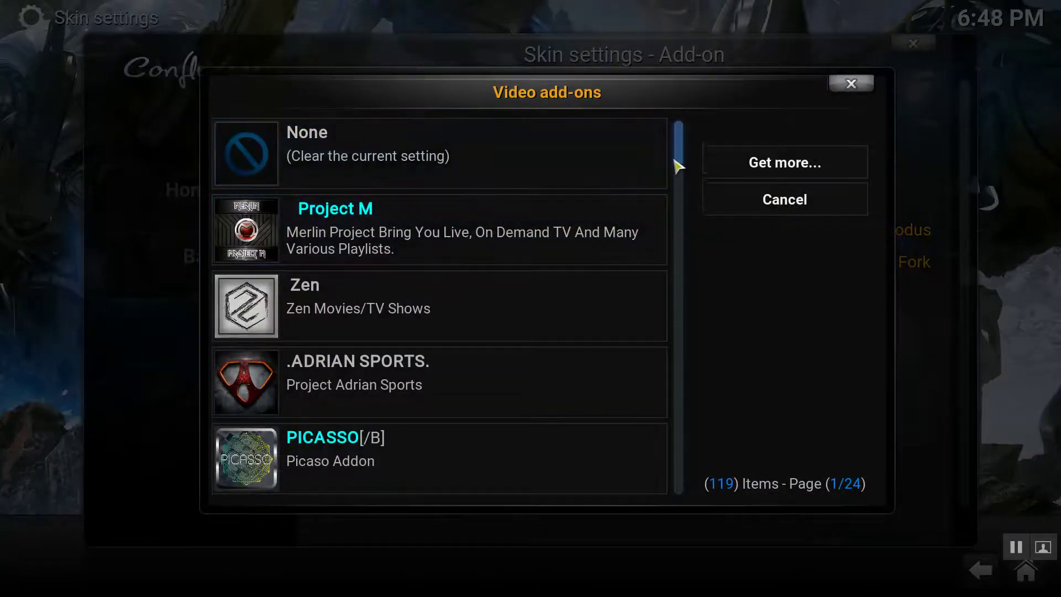
scroll(681, 169, "down", 10)
scroll(690, 183, "down", 2)
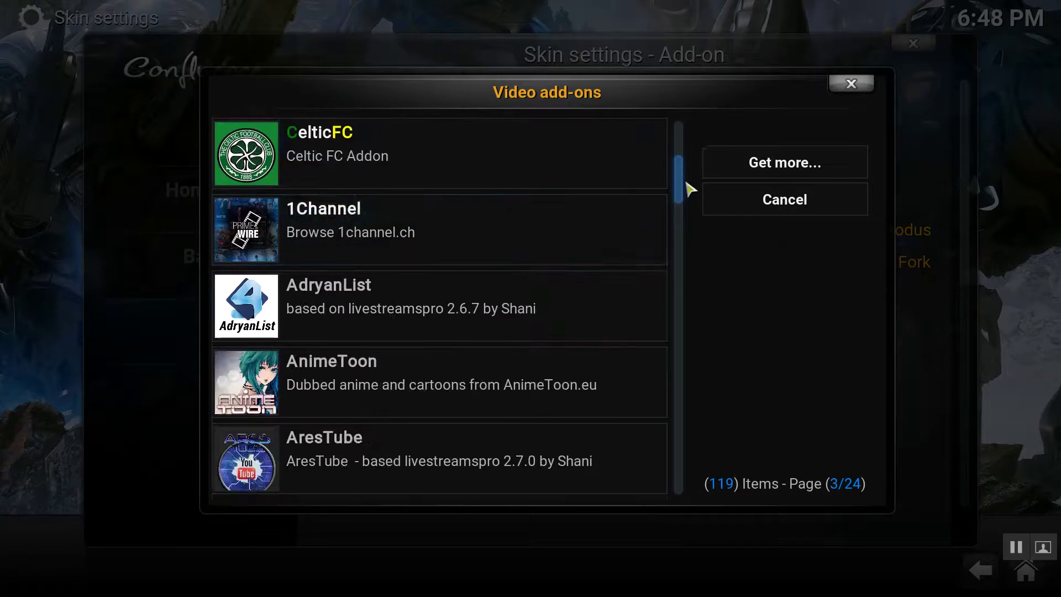
scroll(690, 182, "down", 1)
scroll(690, 182, "down", 8)
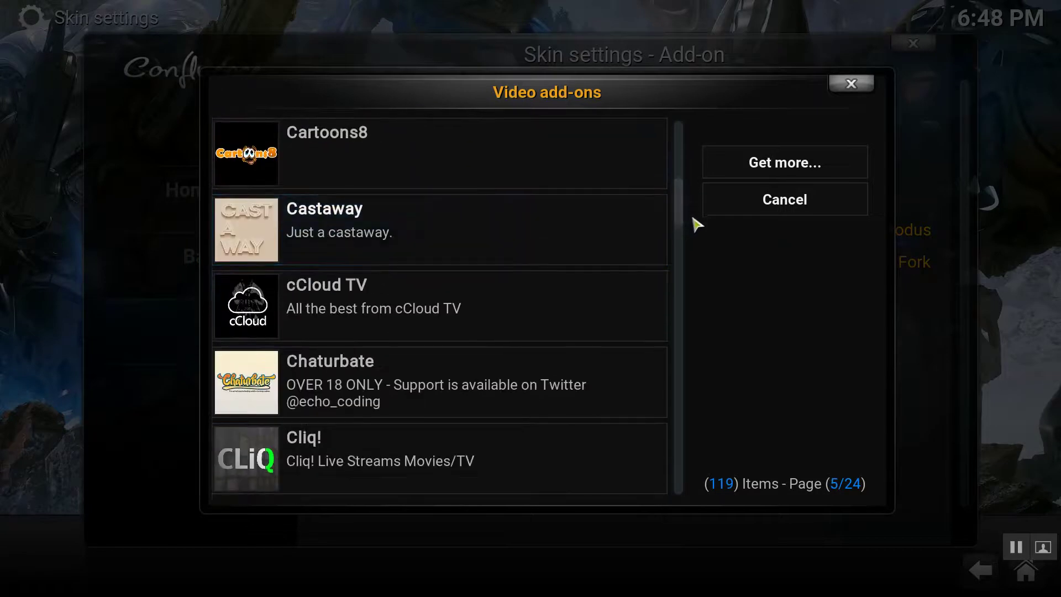
scroll(592, 261, "down", 1)
scroll(592, 261, "down", 2)
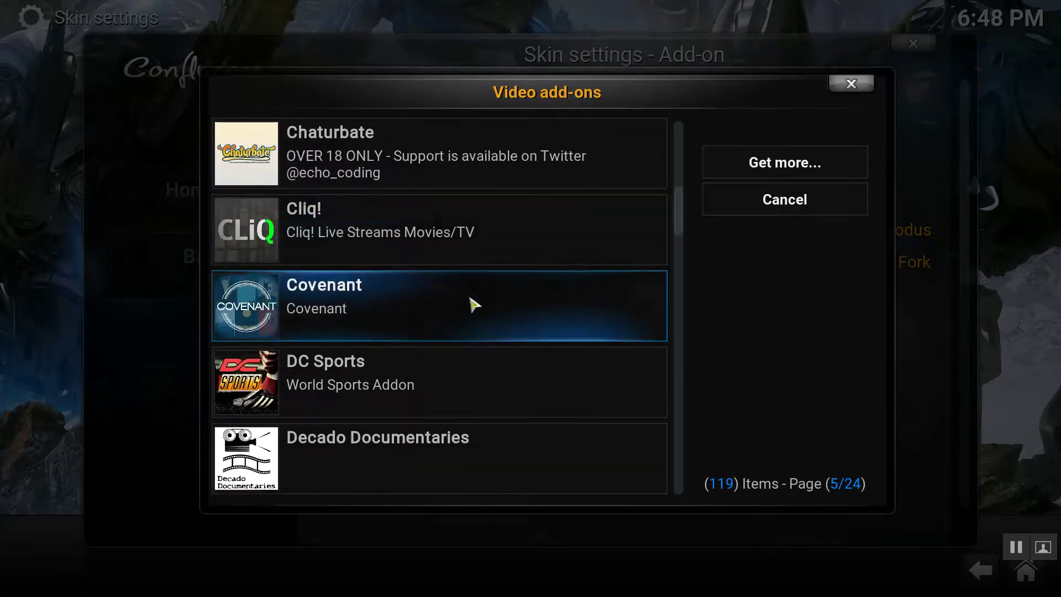
left_click(441, 314)
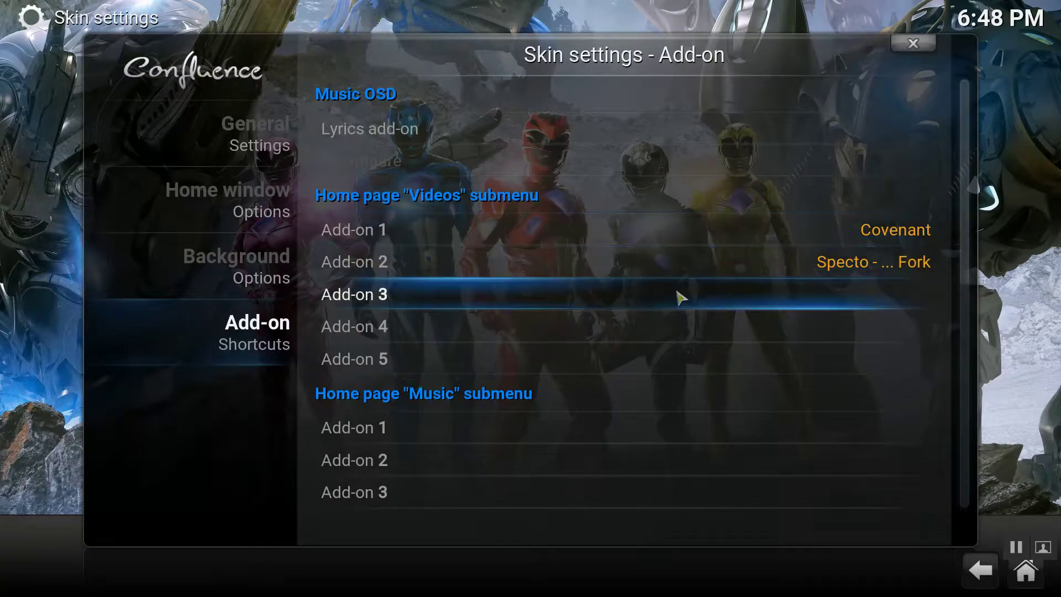
left_click(680, 298)
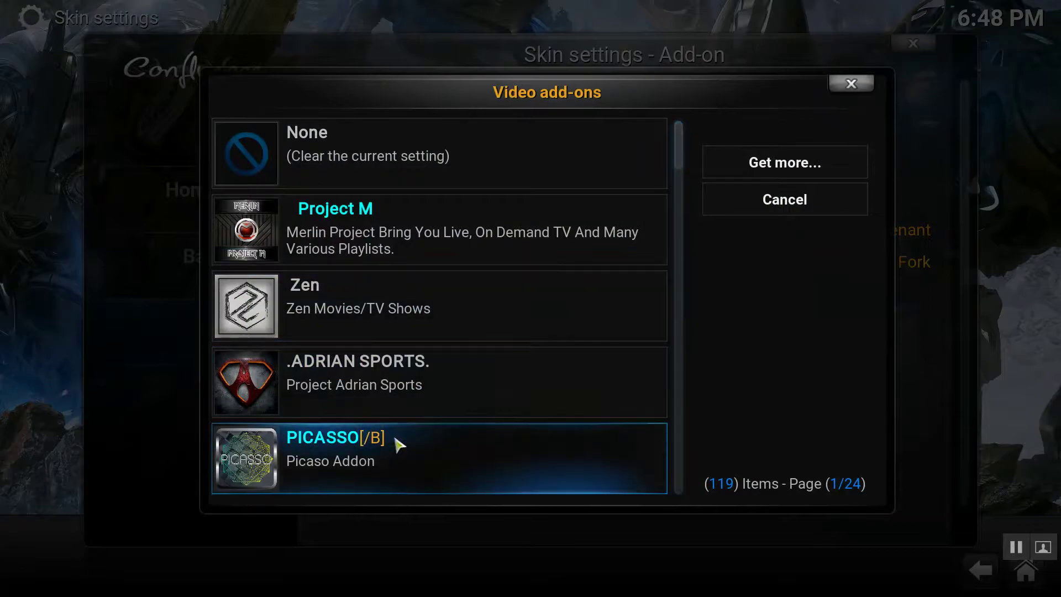
Step: Assign PICASSO to Videos submenu Add-on 3 and Elysium to Add-on 4
left_click(396, 445)
left_click(849, 325)
scroll(521, 331, "down", 1)
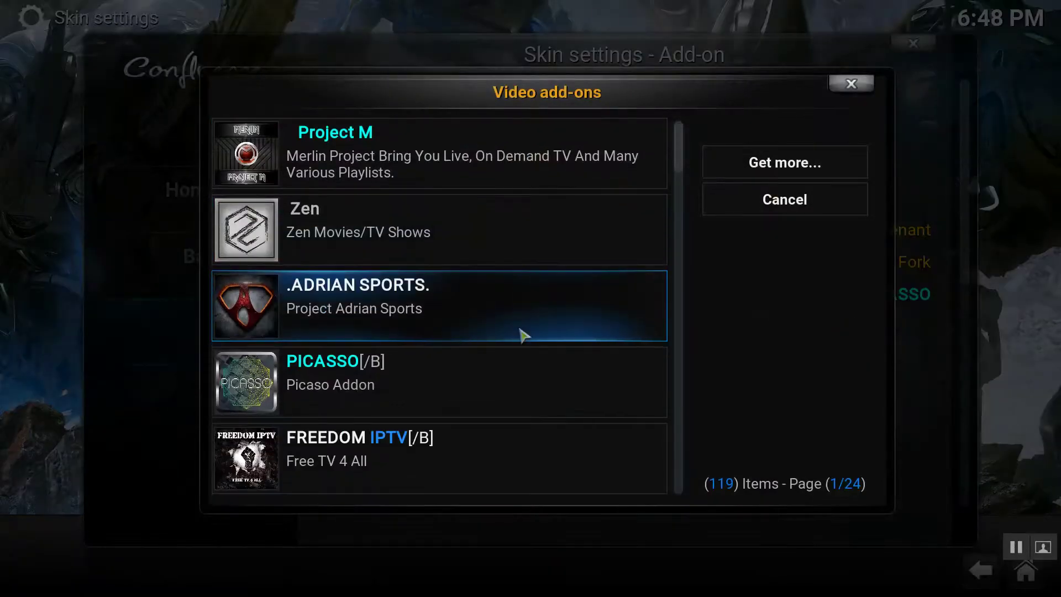
scroll(523, 334, "down", 1)
scroll(521, 333, "down", 2)
scroll(522, 333, "down", 2)
scroll(521, 335, "down", 1)
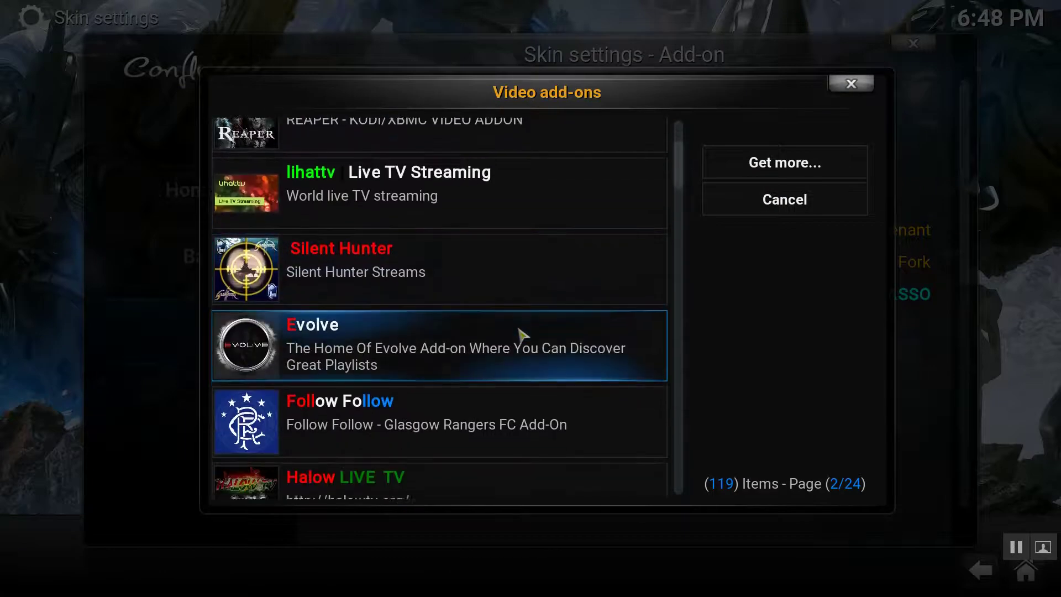
scroll(521, 334, "down", 1)
scroll(522, 335, "down", 2)
scroll(521, 335, "down", 2)
scroll(522, 334, "down", 1)
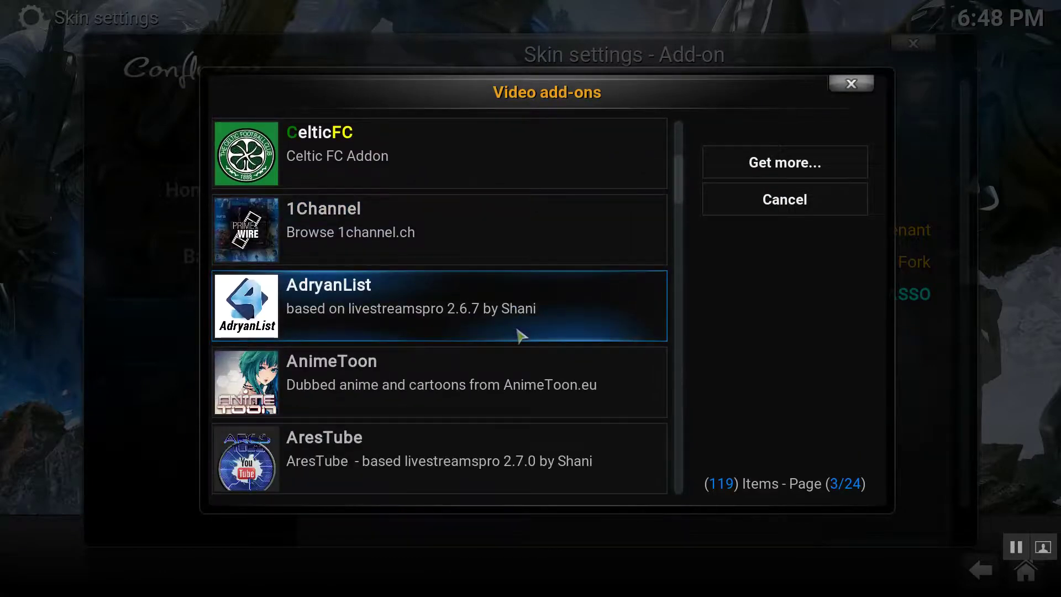
scroll(520, 334, "down", 2)
scroll(520, 334, "down", 2)
scroll(521, 336, "down", 2)
scroll(522, 336, "down", 3)
scroll(522, 336, "down", 1)
scroll(522, 335, "down", 3)
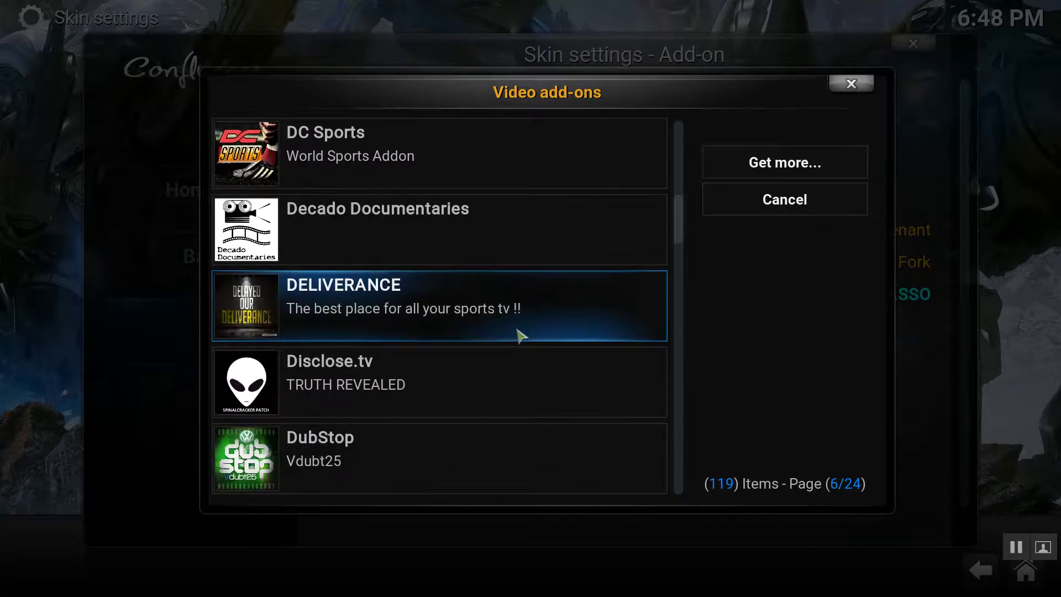
scroll(522, 336, "down", 1)
scroll(522, 336, "down", 2)
scroll(521, 336, "down", 2)
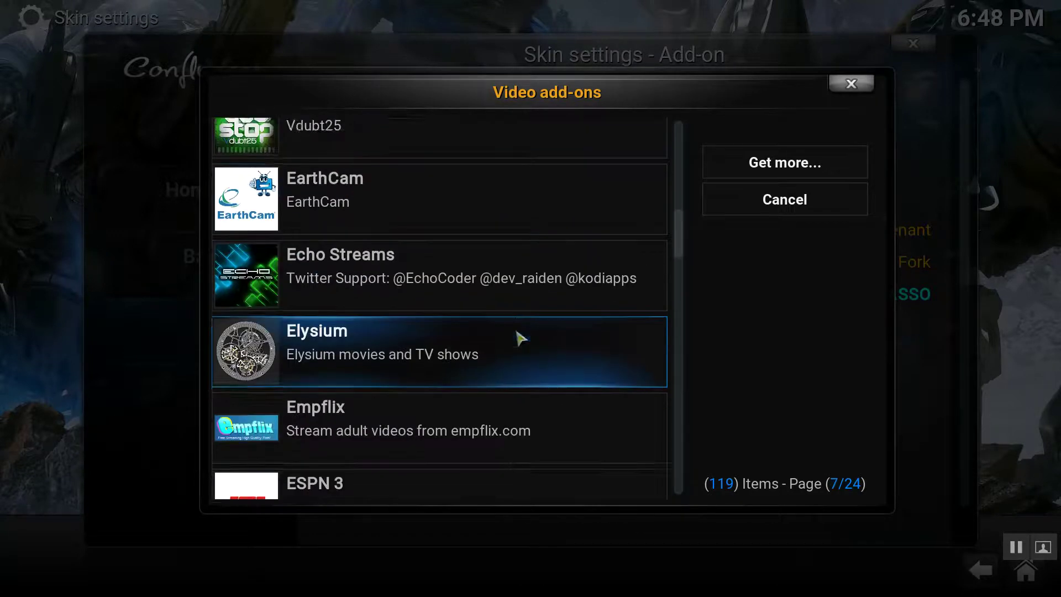
left_click(509, 314)
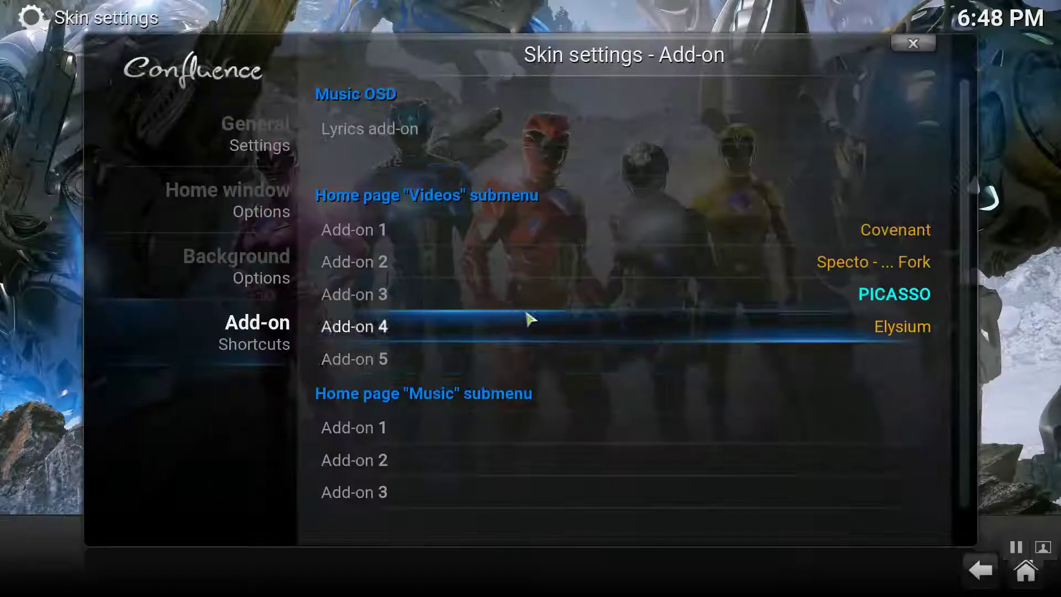
Step: Assign Made In Canada IPTV to Videos submenu Add-on 5
left_click(769, 366)
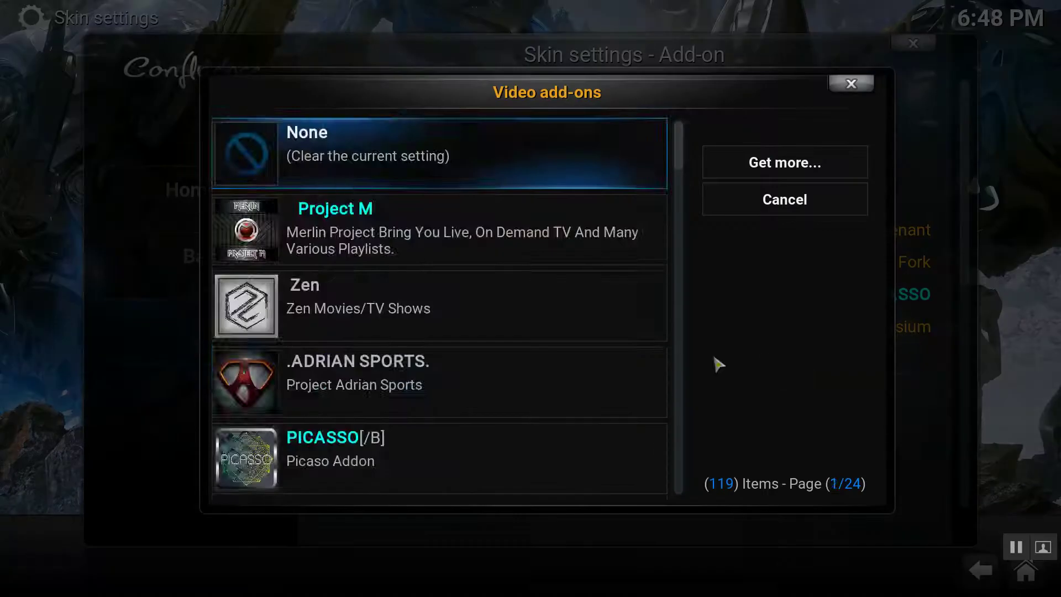
scroll(422, 320, "down", 5)
scroll(432, 326, "down", 5)
scroll(440, 339, "down", 5)
scroll(440, 339, "down", 5)
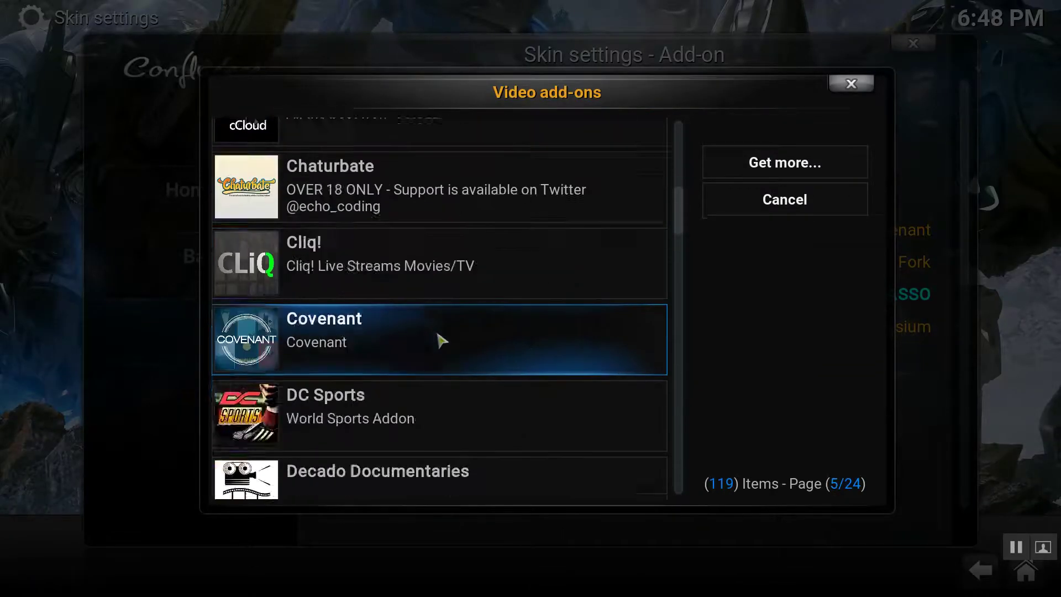
scroll(441, 341, "down", 5)
scroll(443, 344, "down", 6)
scroll(448, 345, "down", 5)
scroll(448, 346, "down", 5)
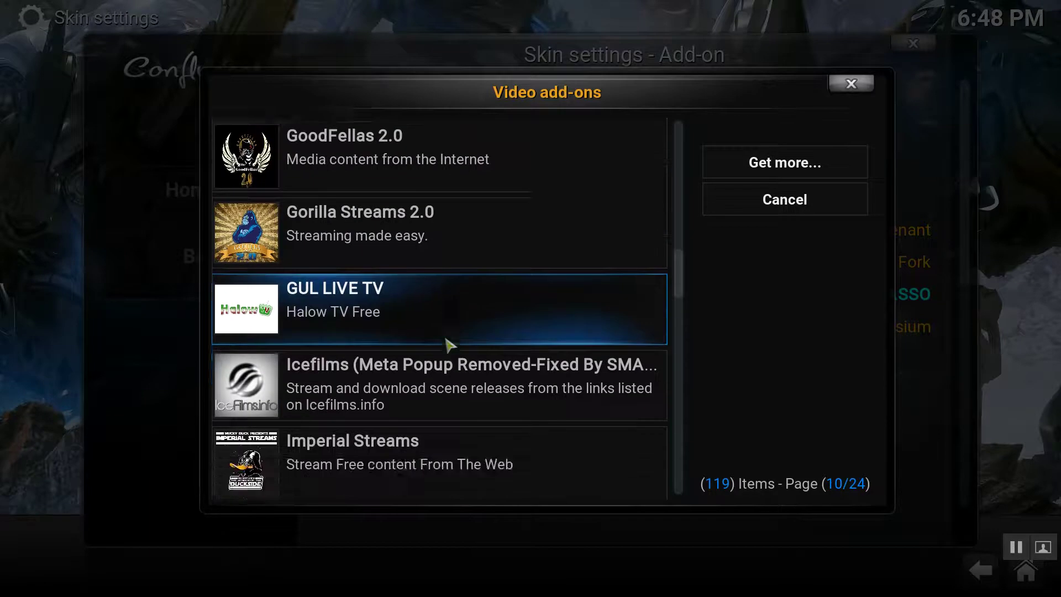
scroll(447, 347, "down", 3)
scroll(448, 347, "down", 5)
scroll(447, 348, "down", 2)
scroll(449, 348, "down", 4)
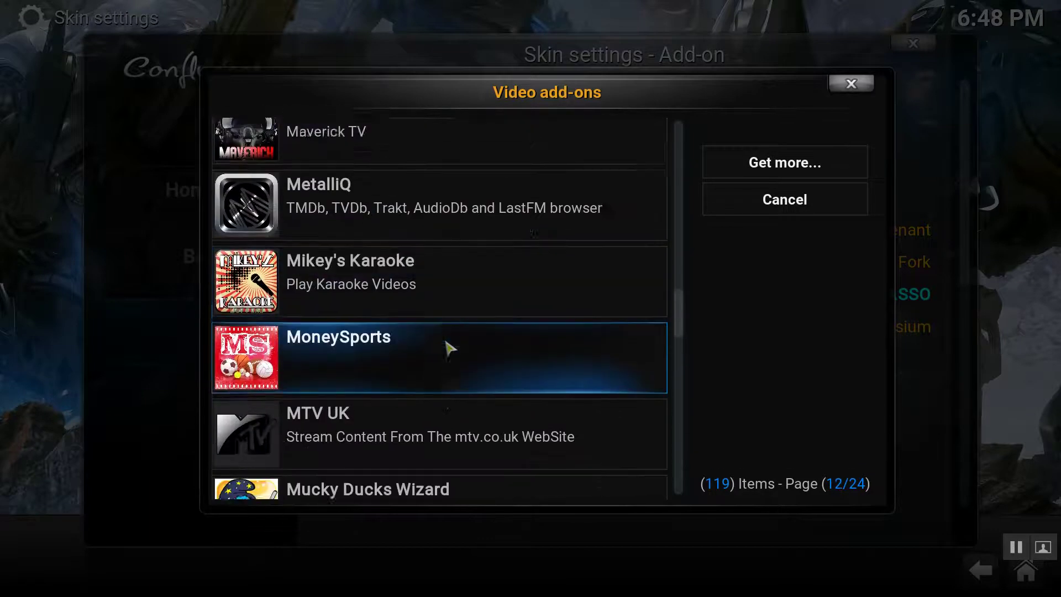
scroll(448, 348, "down", 2)
scroll(448, 348, "up", 3)
scroll(448, 349, "down", 3)
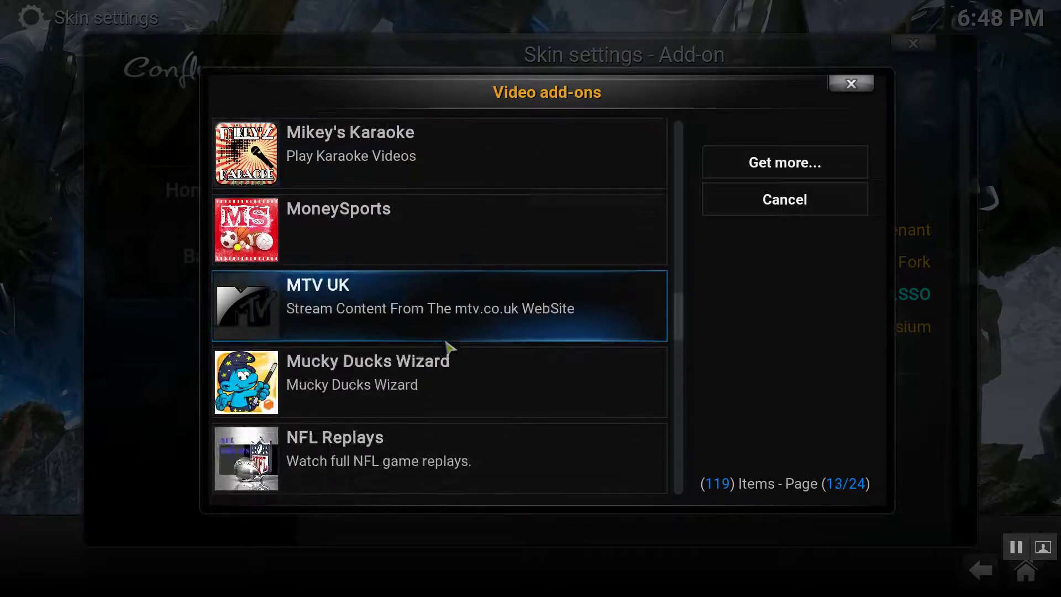
scroll(446, 343, "up", 3)
left_click(399, 151)
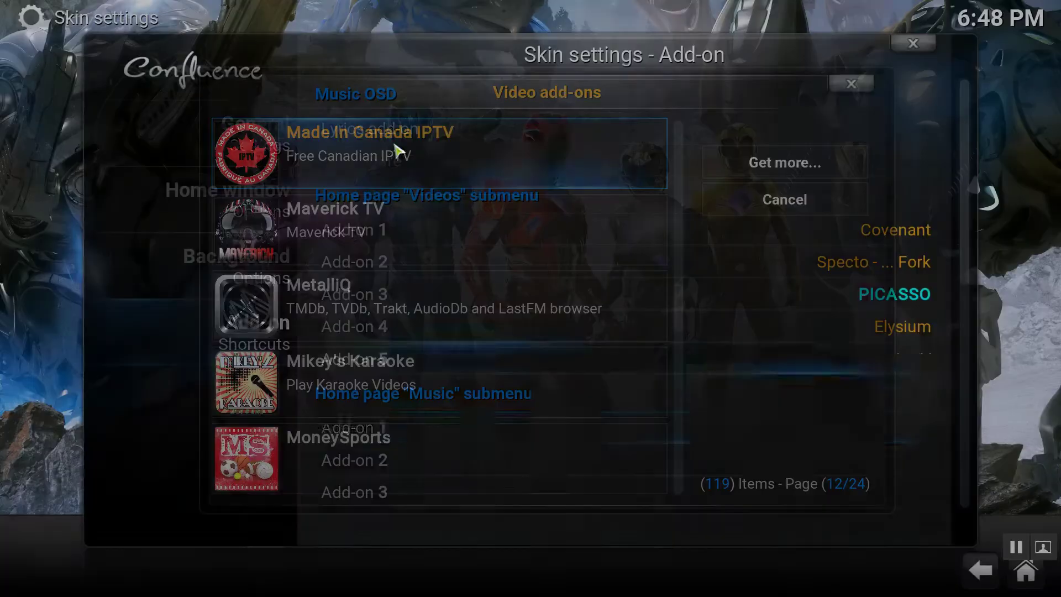
Step: Back out of the skin settings to the main Settings screen
left_click(980, 571)
left_click(981, 571)
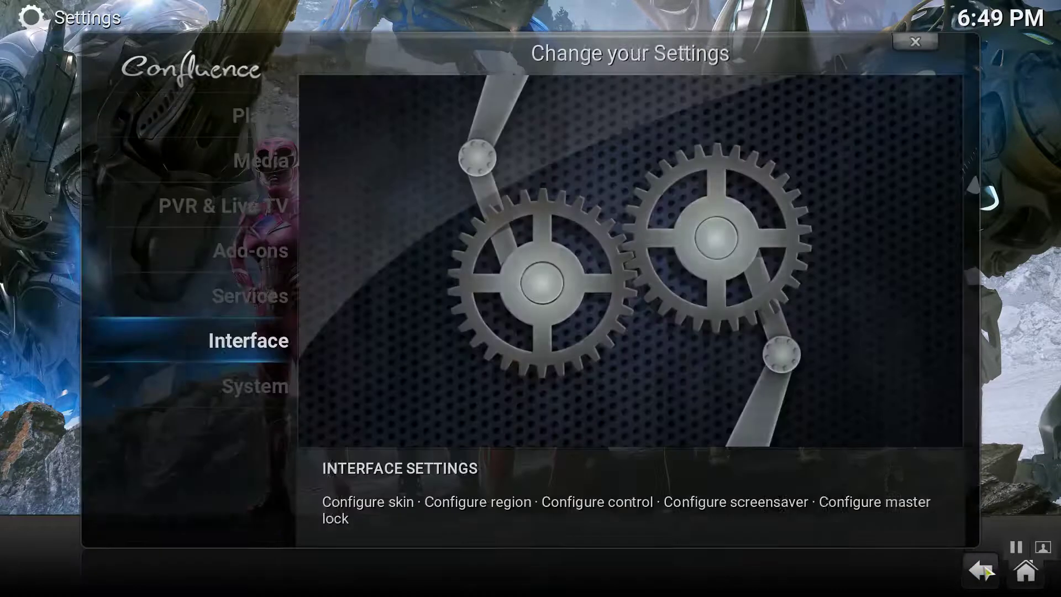